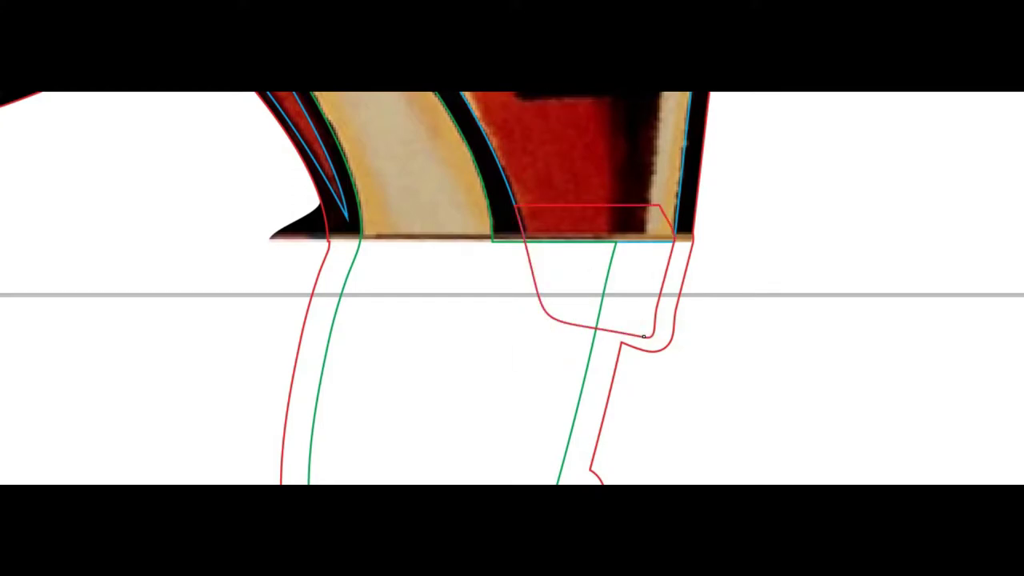
# Close the red outline path traced around the clothing
pyautogui.click(673, 236)
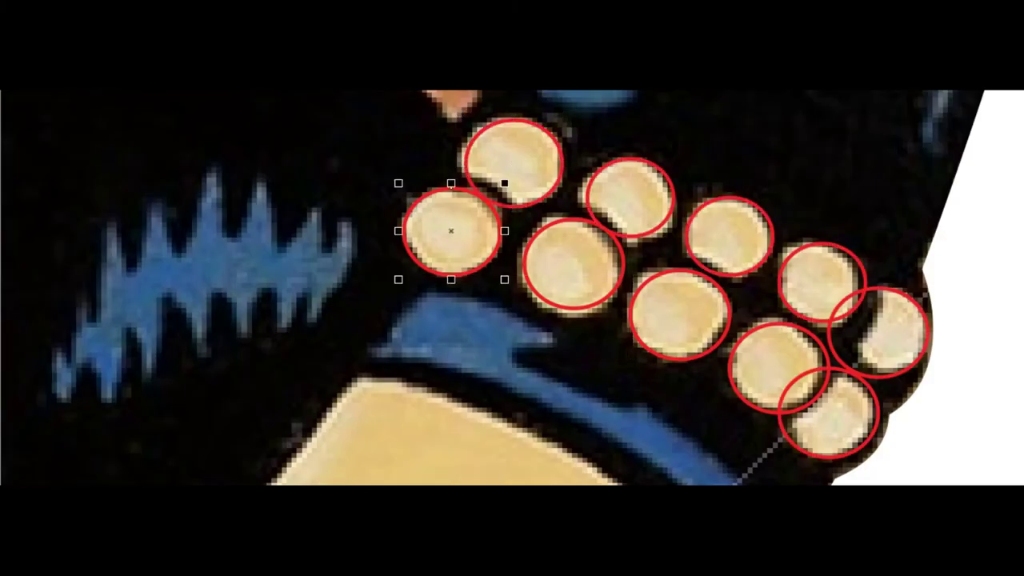
# Add an outside contour around the bead circles, pushed outward to form the bracelet band
pyautogui.hotkey('ctrl', 'j')
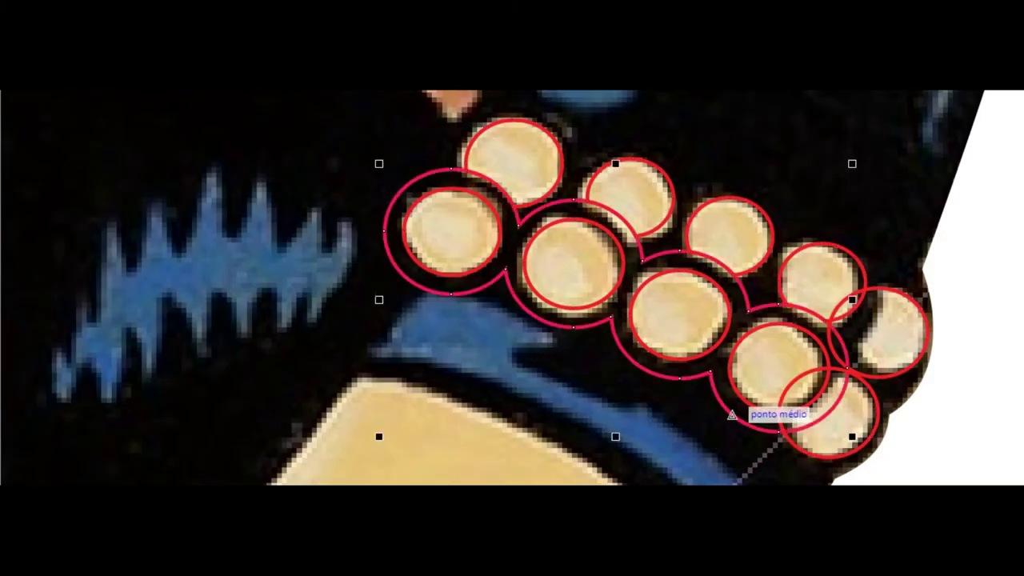
pyautogui.moveTo(732, 415); pyautogui.dragTo(726, 420)
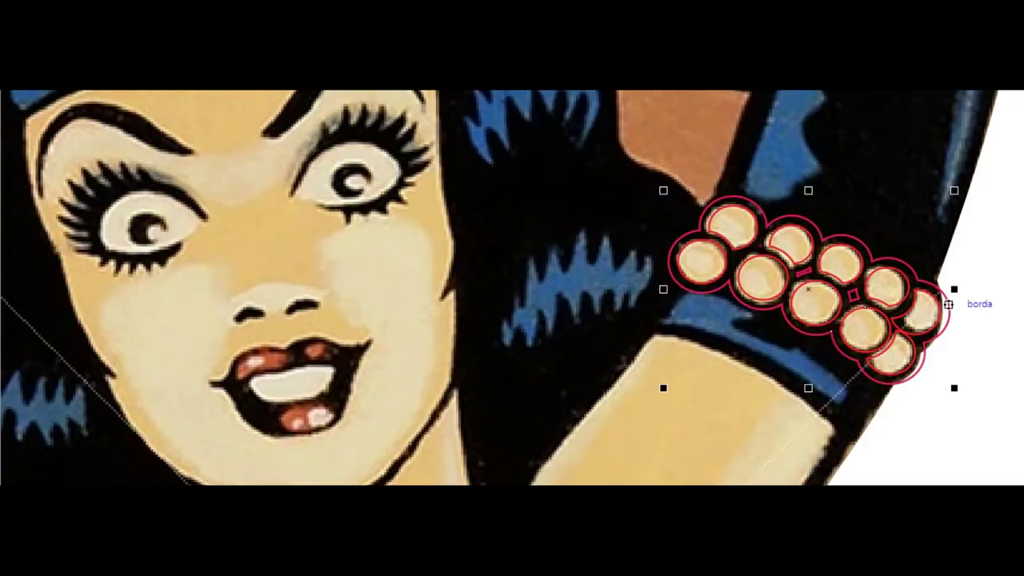